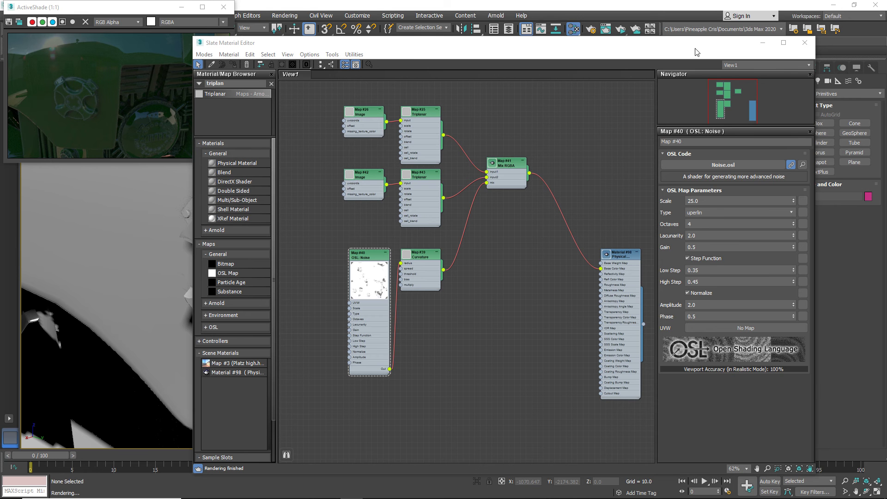
- Hide the material editor, frame the curved armour panel, and list the Physical, Target and Free camera types
left_click(762, 43)
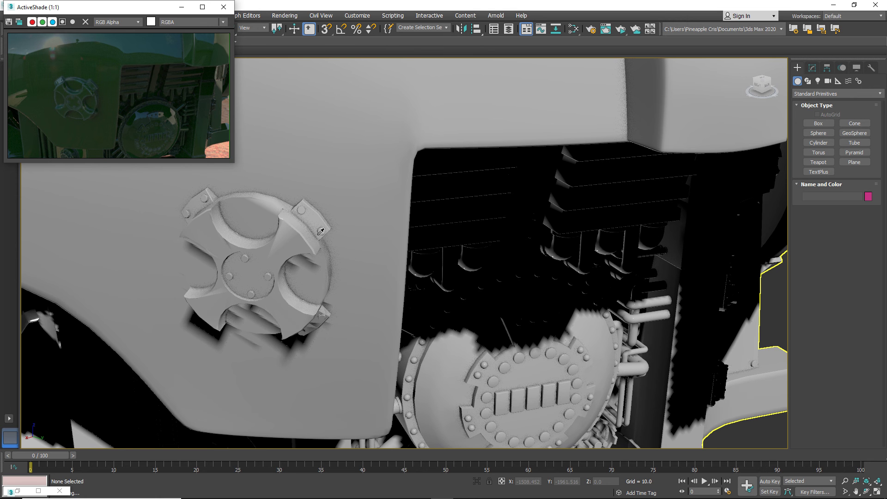
right_click(384, 245)
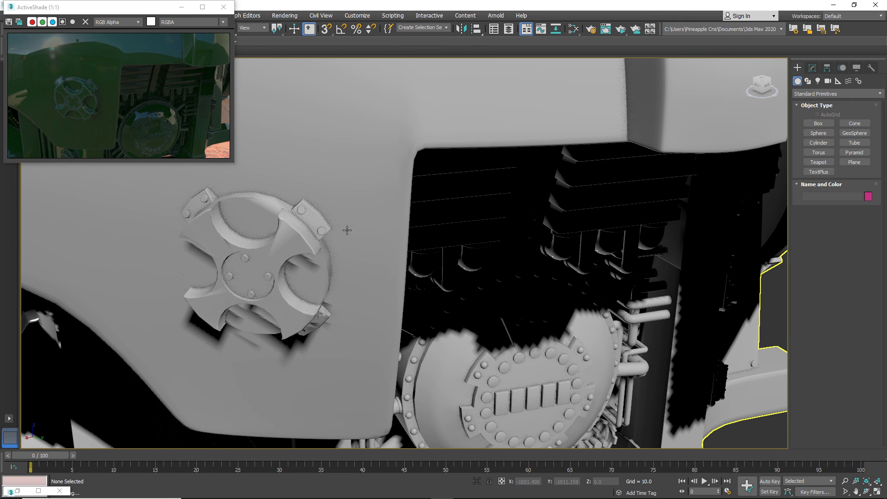
scroll(348, 214, "up", 5)
scroll(416, 223, "down", 8)
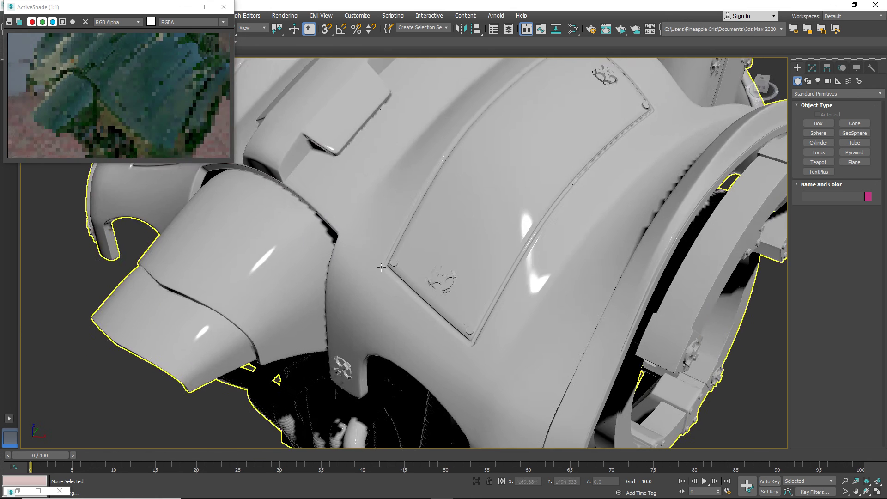
middle_click_drag(381, 267, 402, 318, "alt")
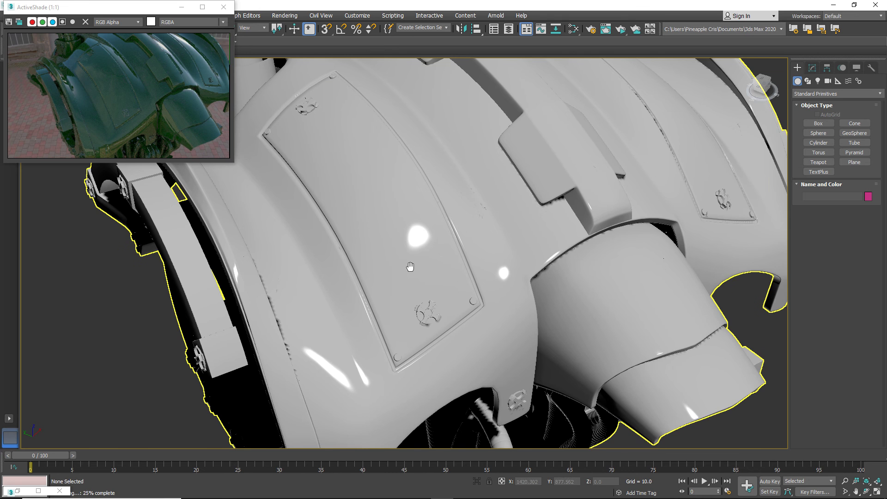
scroll(409, 299, "down", 4)
scroll(396, 283, "up", 3)
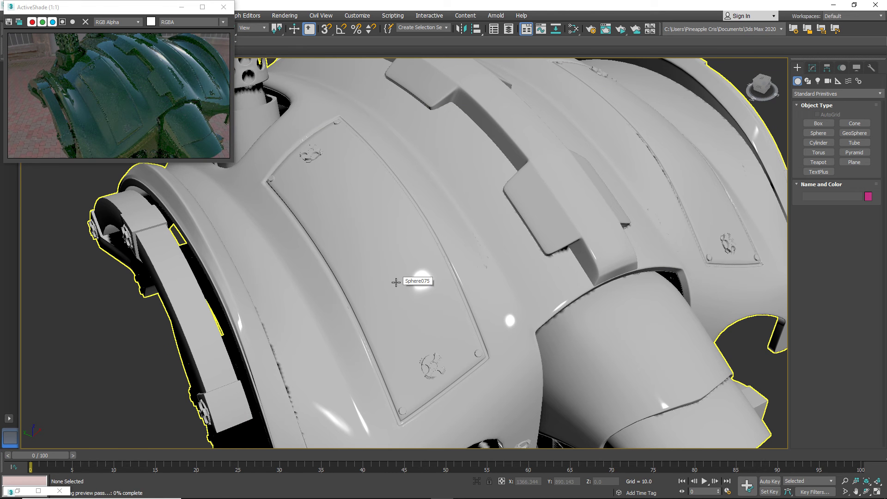
middle_click_drag(396, 283, 413, 271)
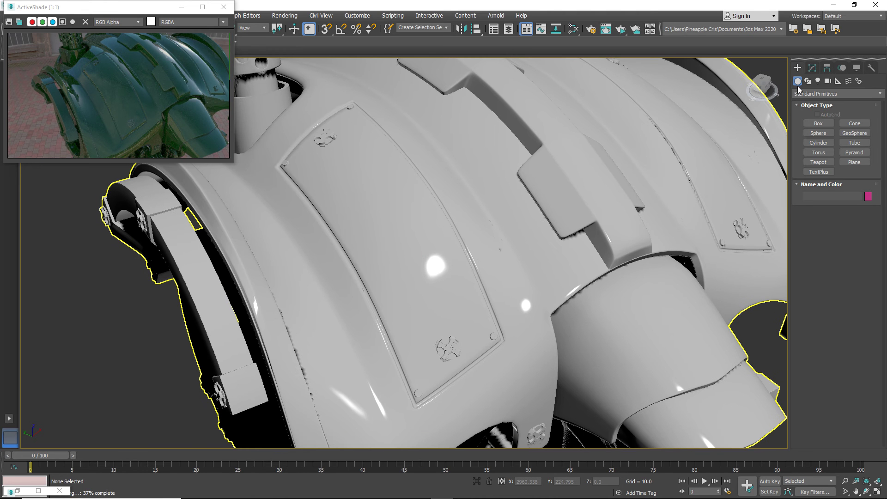
left_click(827, 83)
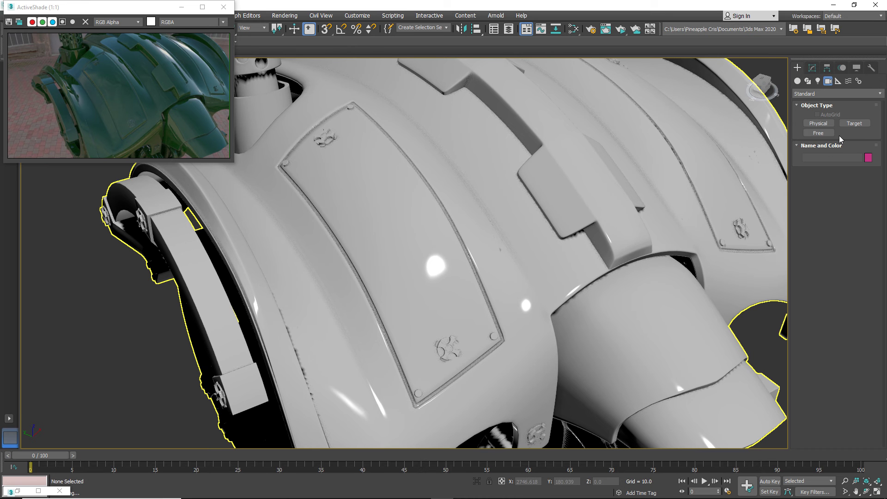
- Place a Free camera, Camera001, on the armour panel
left_click(818, 133)
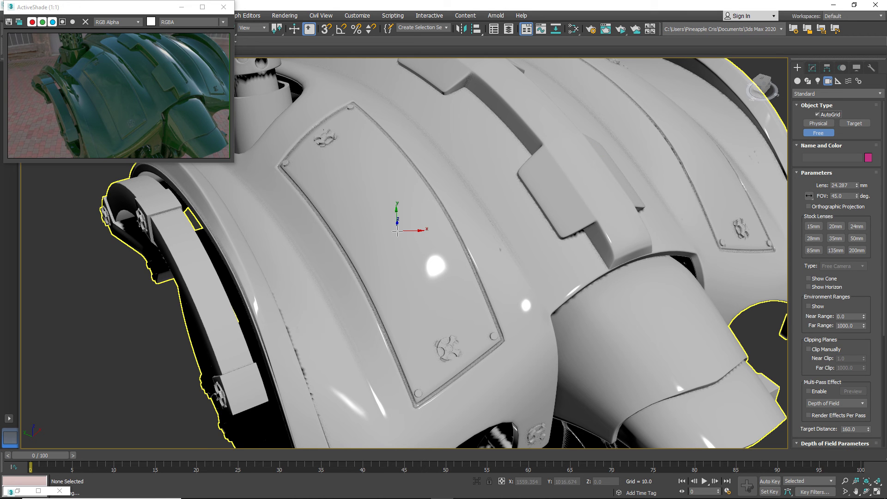
left_click(396, 226)
right_click(397, 226)
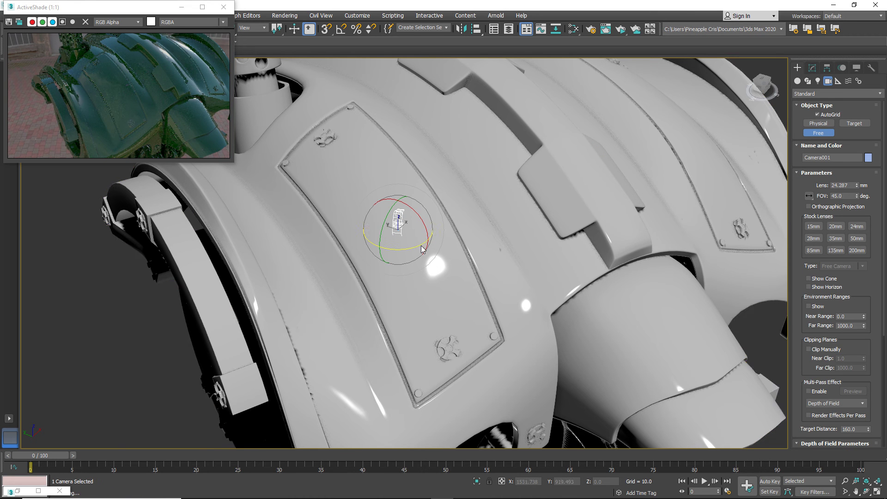
- Using Local coordinates, rotate Camera001 and lift it up above the panel
left_click(257, 27)
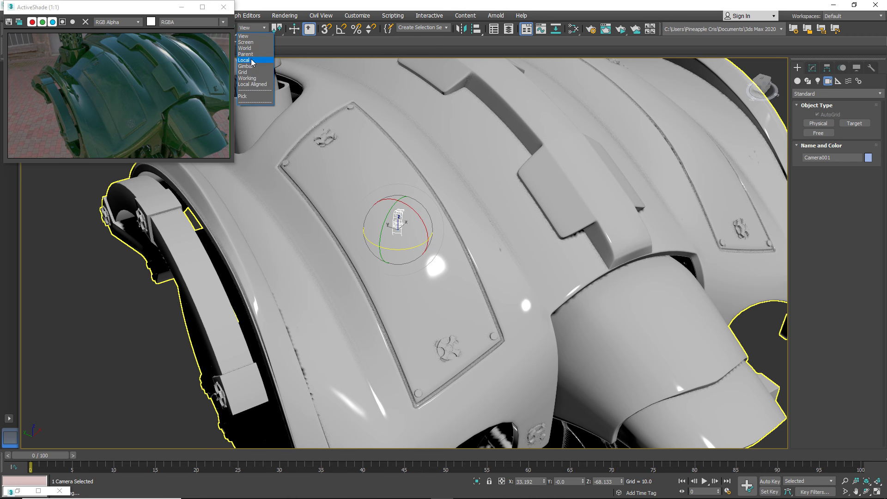
left_click(253, 60)
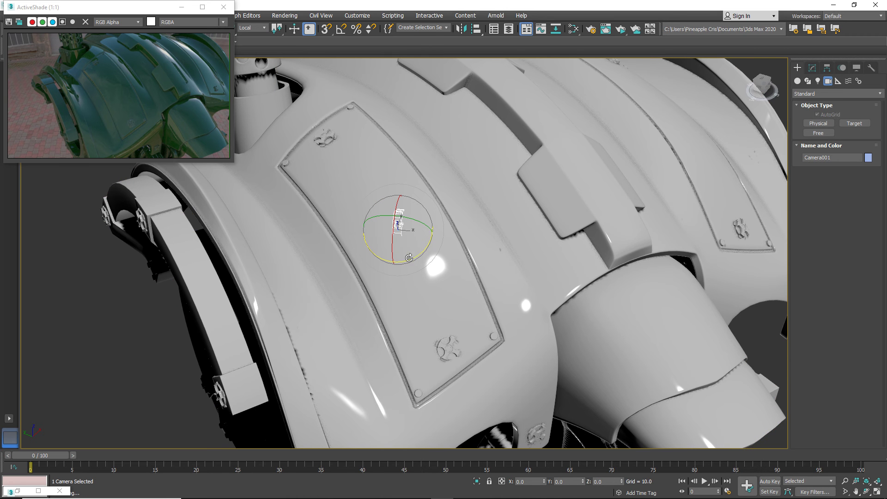
left_click_drag(408, 257, 444, 246)
middle_click_drag(444, 246, 356, 240, "alt")
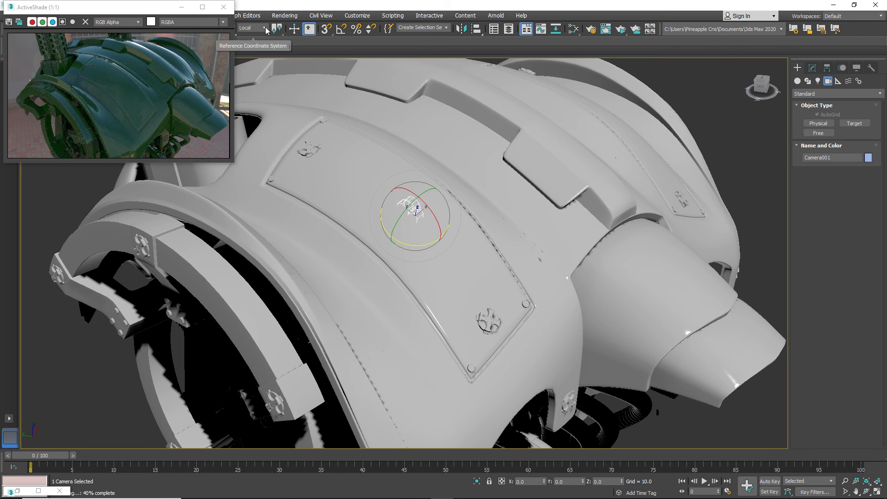
key("w")
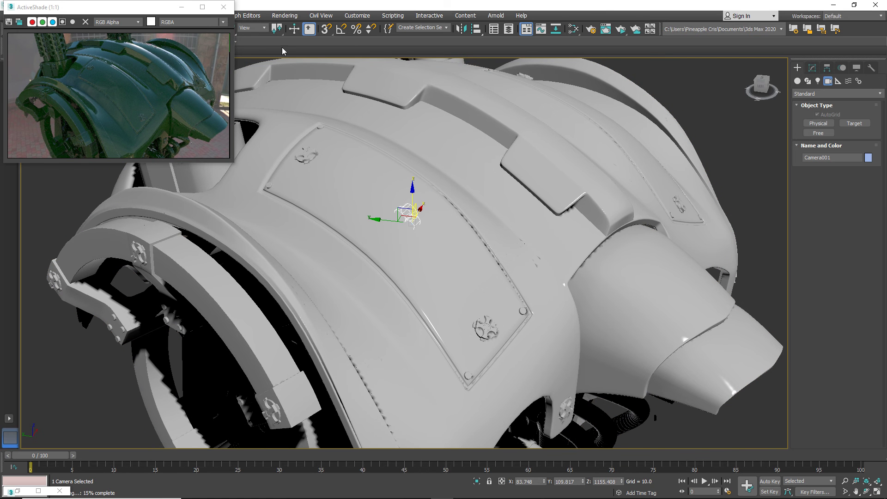
left_click(259, 28)
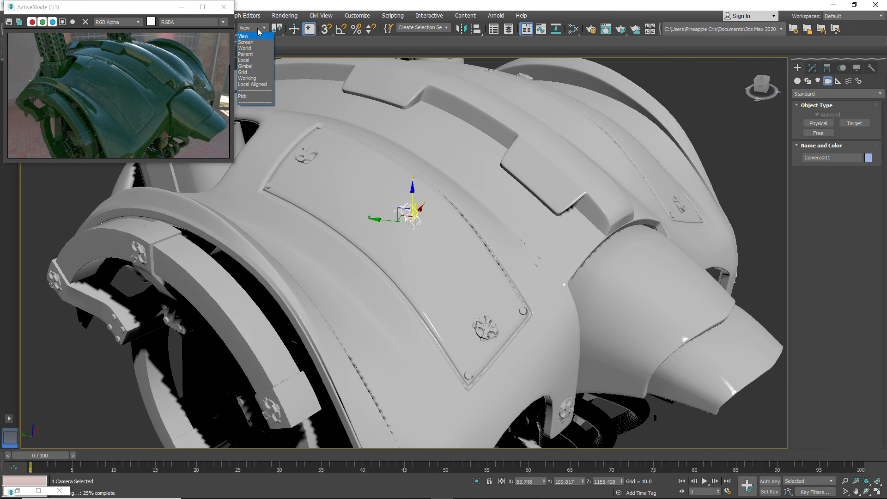
left_click(253, 60)
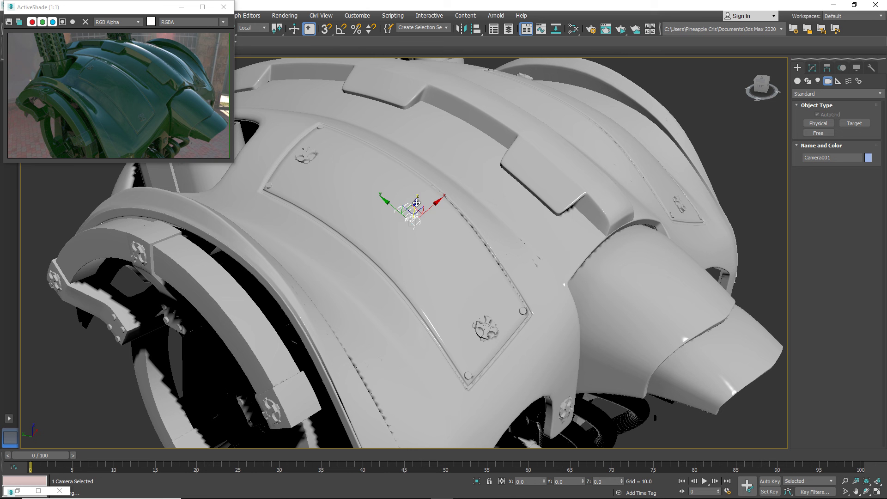
left_click_drag(422, 207, 451, 88)
middle_click_drag(443, 139, 447, 175, "alt")
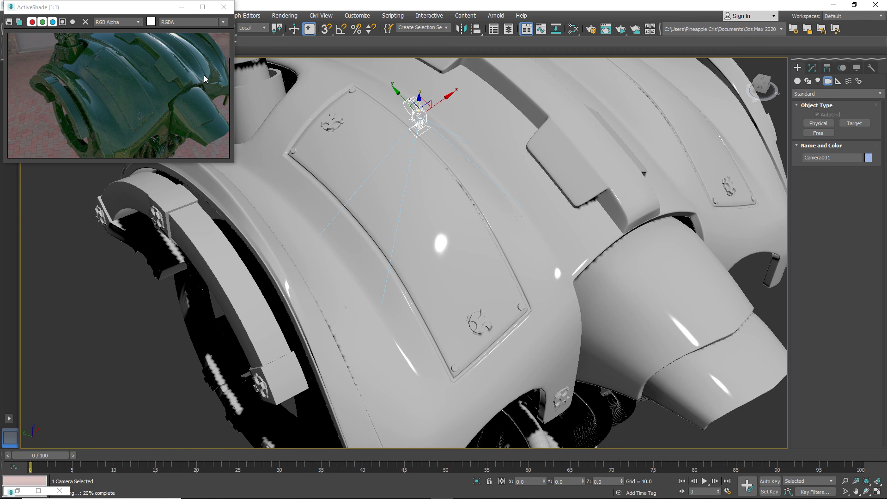
- Show Camera001's parameters in the Modify panel
left_click(812, 68)
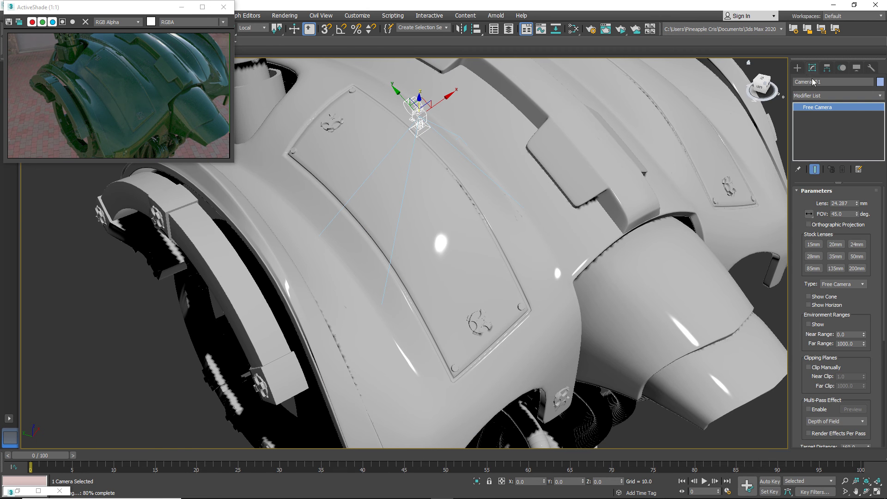
mouse_move(861, 326)
left_mouse_down()
mouse_move(868, 132)
mouse_move(862, 321)
left_mouse_up()
middle_click_drag(421, 237, 435, 241, "alt")
- Add a Camera Projection map (Map #45) below Mix RGBA, then filter the browser for 'layer'
key("m")
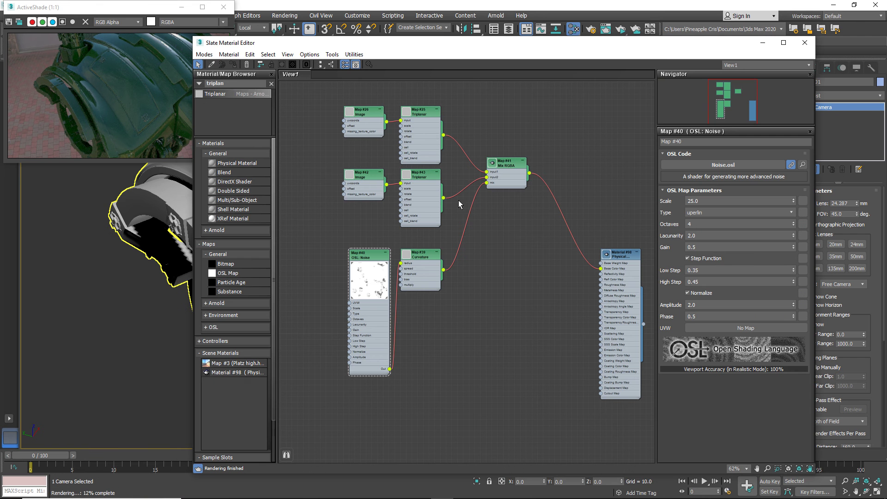
double_click(230, 83)
type("pro")
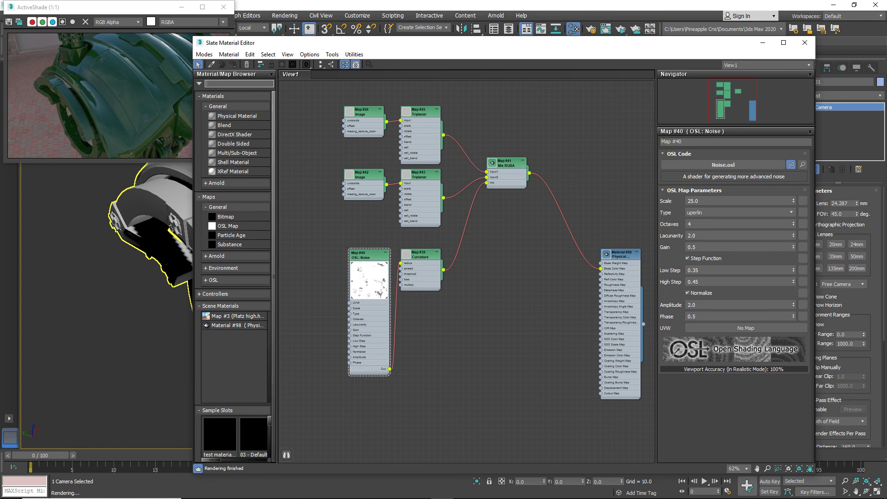
type("cam")
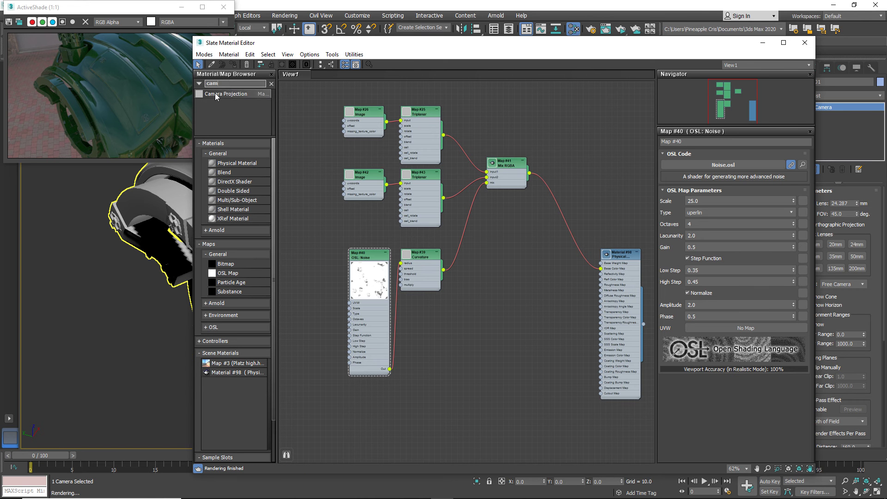
left_click_drag(215, 93, 486, 248)
left_click_drag(516, 276, 506, 213)
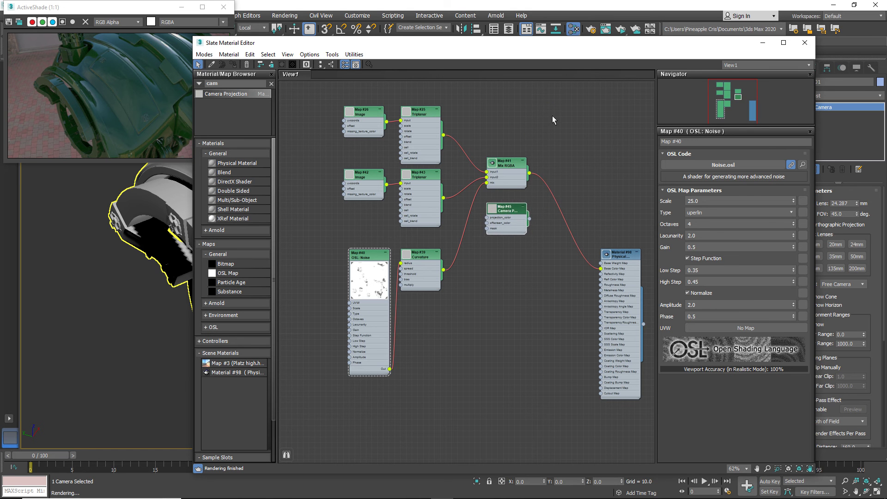
left_click(240, 82)
type("layer")
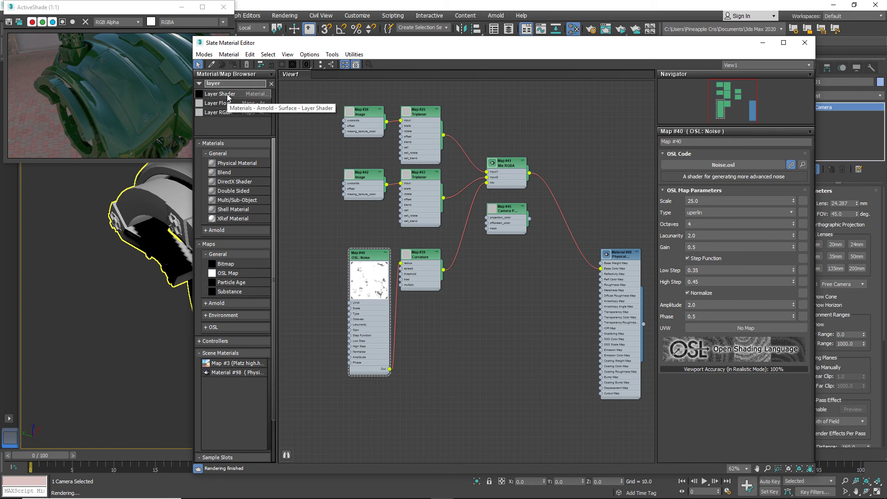
- Add Layer RGBA (Map #46), layer 1 over, fed by Mix RGBA and driving Material #98's Base Color
left_click_drag(222, 112, 504, 122)
left_click_drag(575, 104, 568, 162)
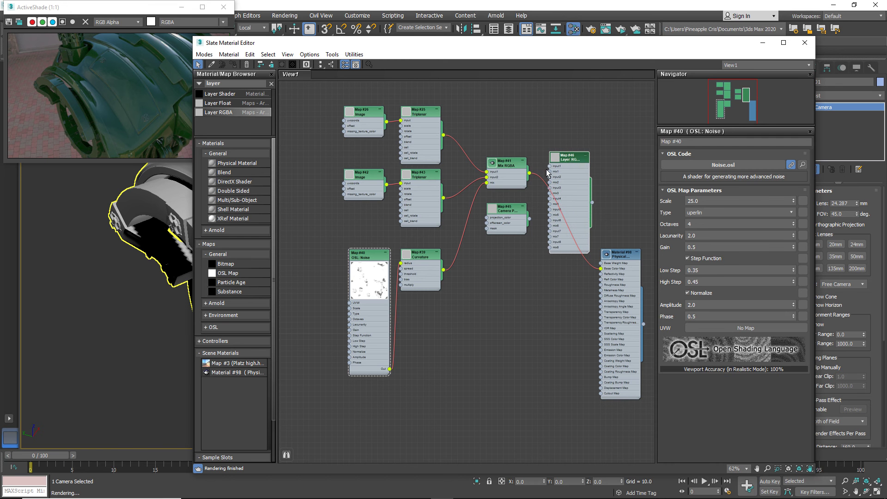
double_click(569, 160)
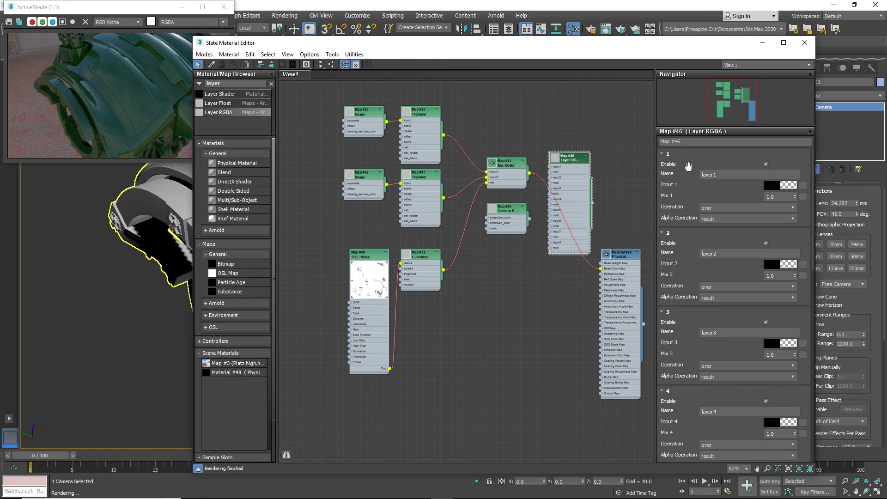
left_click(733, 207)
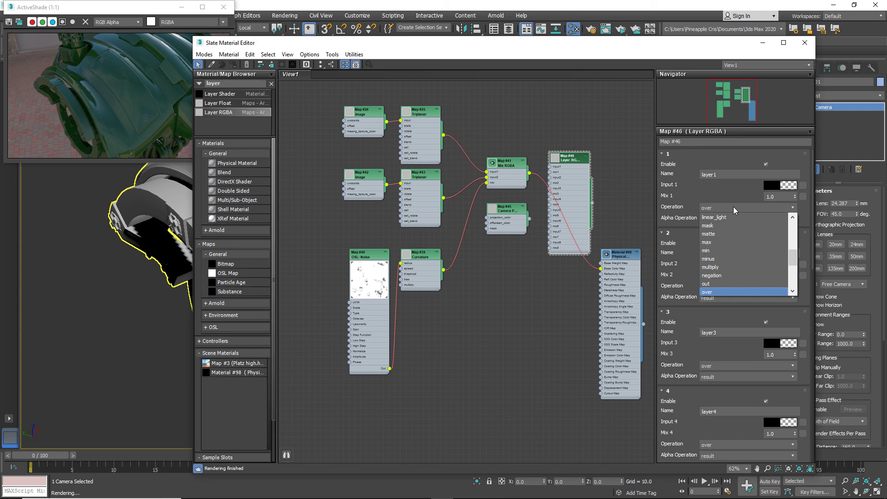
left_click(733, 206)
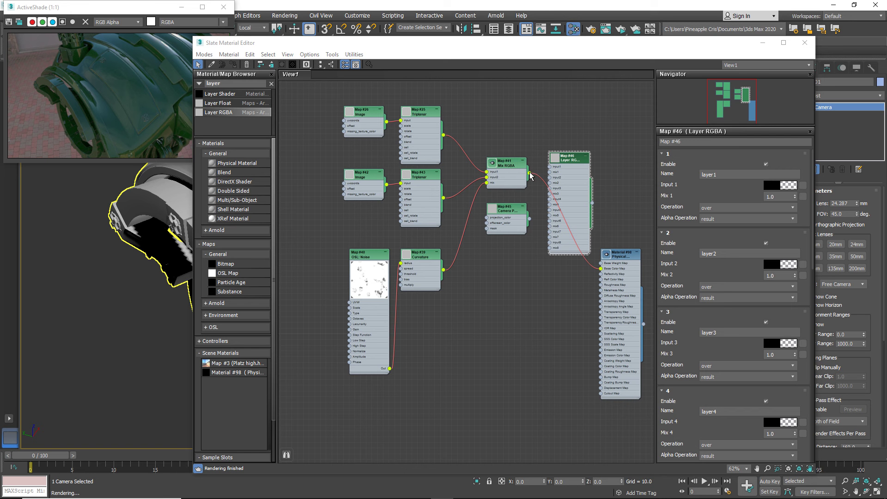
left_click_drag(529, 174, 555, 170)
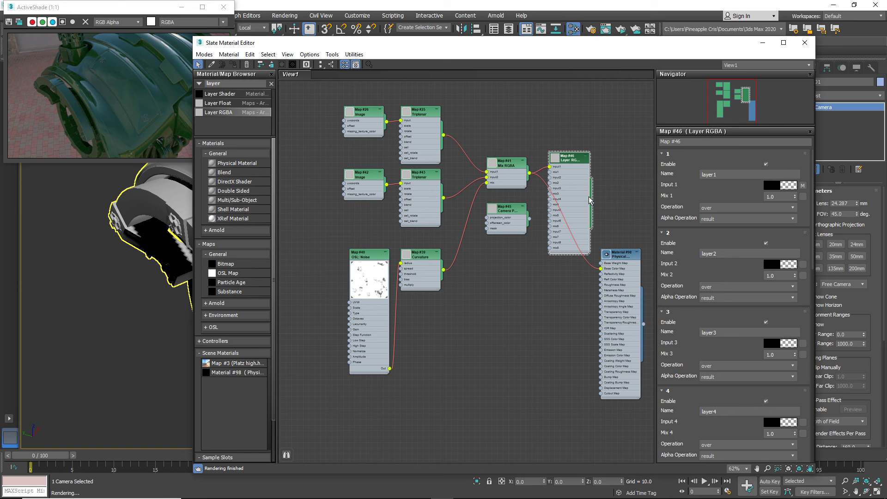
left_click_drag(592, 203, 601, 270)
- Set the Camera Projection map's projecting camera to Camera001
left_click_drag(509, 217, 520, 325)
double_click(516, 322)
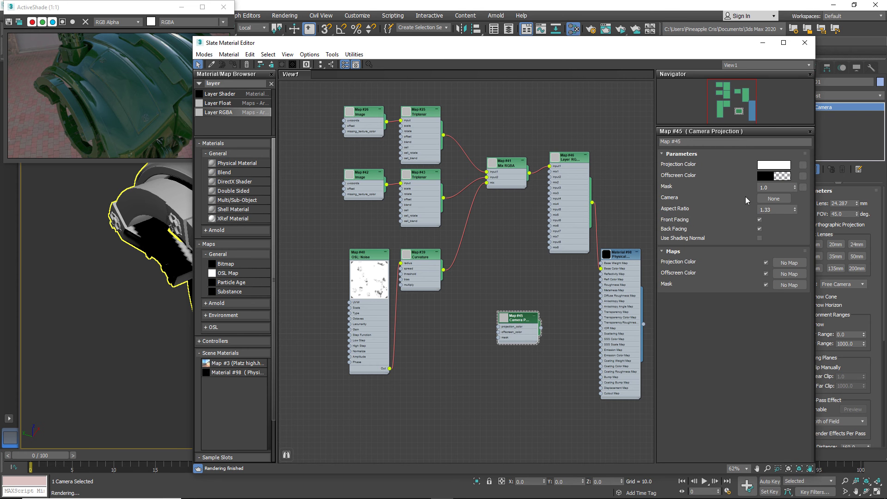
left_click(764, 198)
left_click_drag(572, 44, 613, 191)
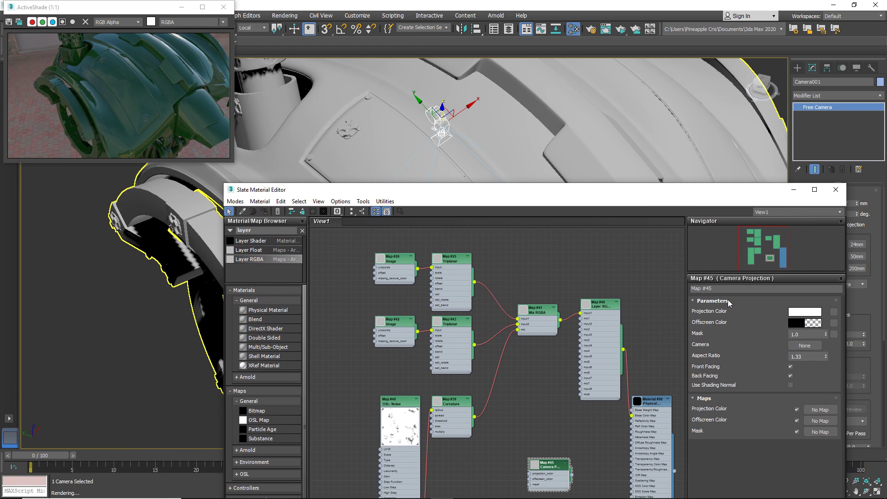
left_click(806, 346)
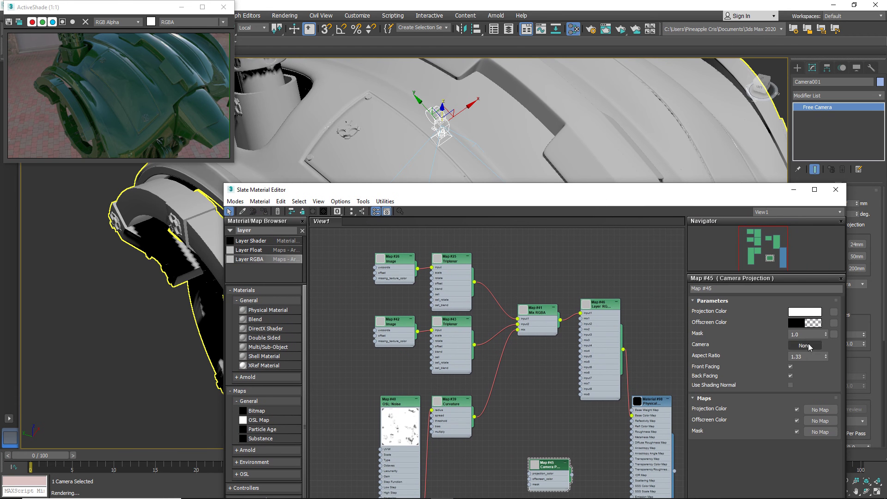
left_click(439, 123)
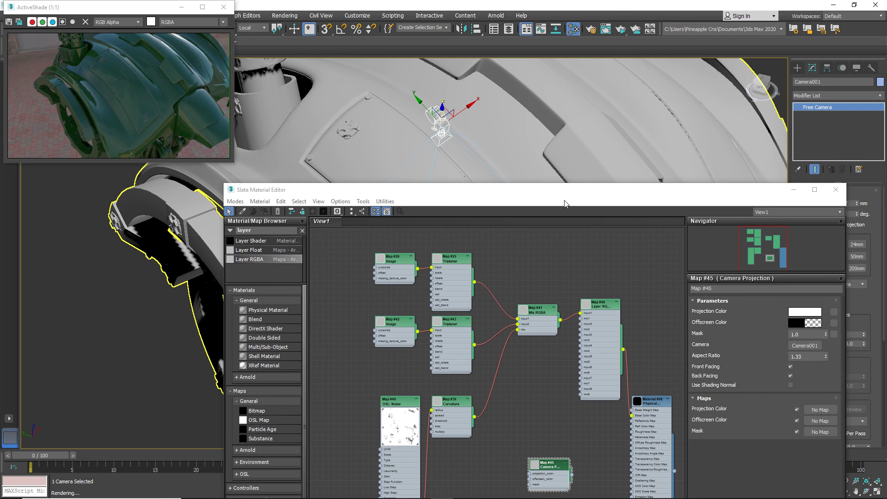
left_click_drag(517, 194, 536, 42)
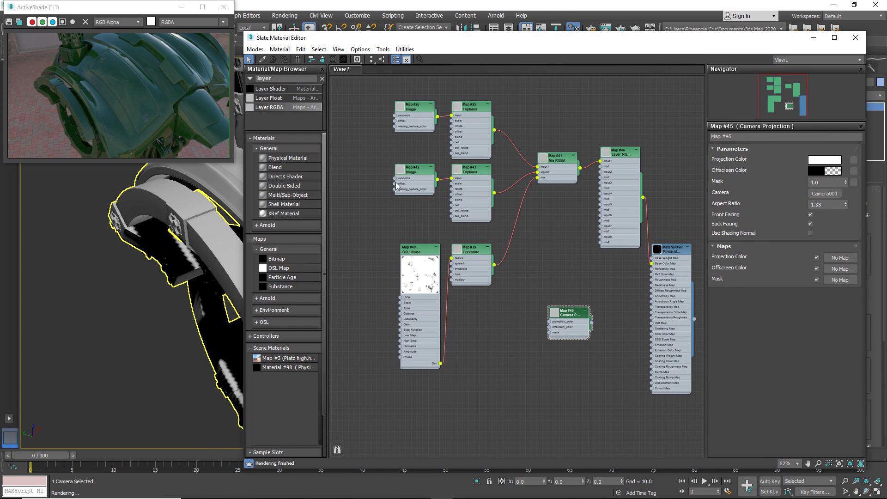
- Search 'ima' and add an Image map node (Map #47) to the graph
left_click(279, 80)
type("ima")
left_click_drag(262, 89, 546, 327)
- Wire Camera Projection into Layer RGBA input2, then browse for the Image map's file
left_click_drag(495, 343, 501, 314)
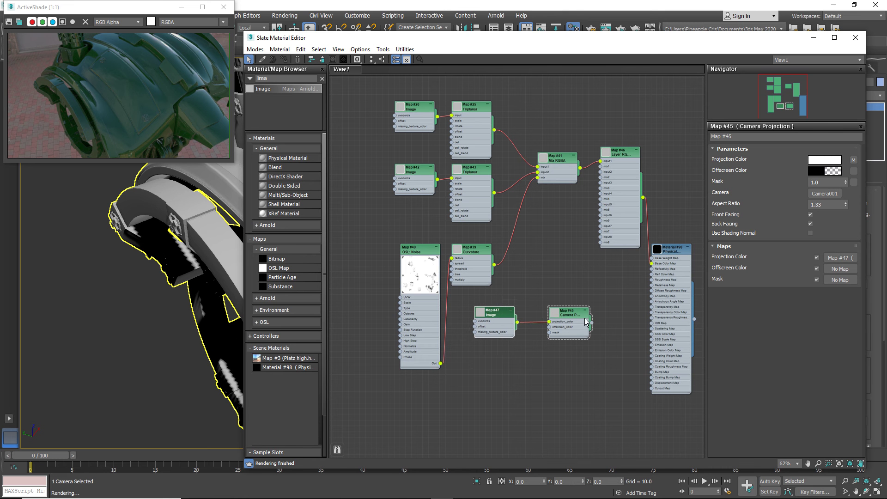
left_click_drag(594, 325, 599, 173)
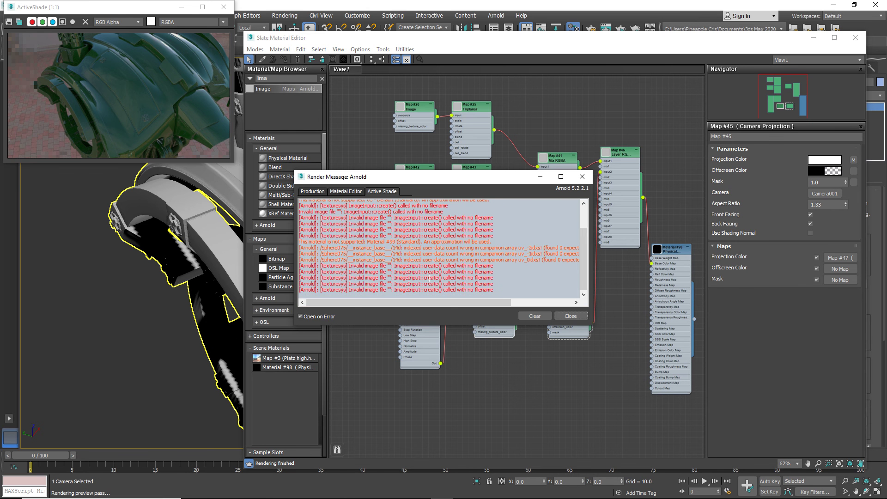
left_click(582, 176)
double_click(497, 327)
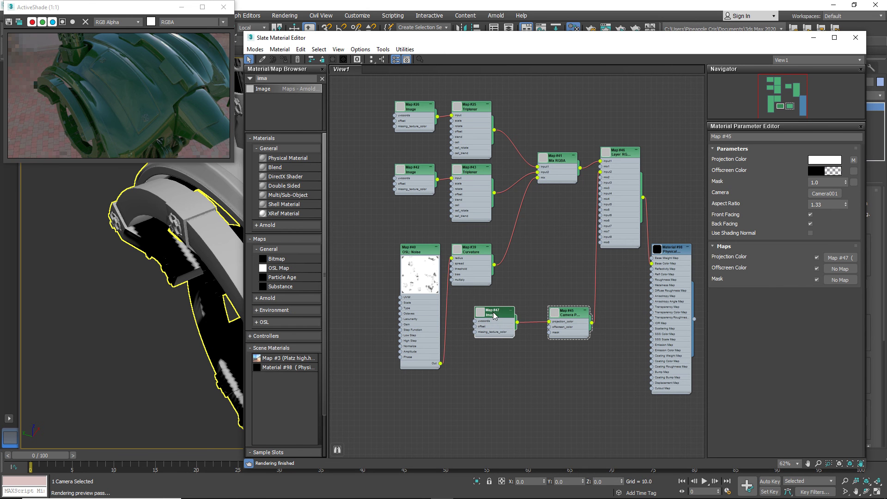
left_click(843, 161)
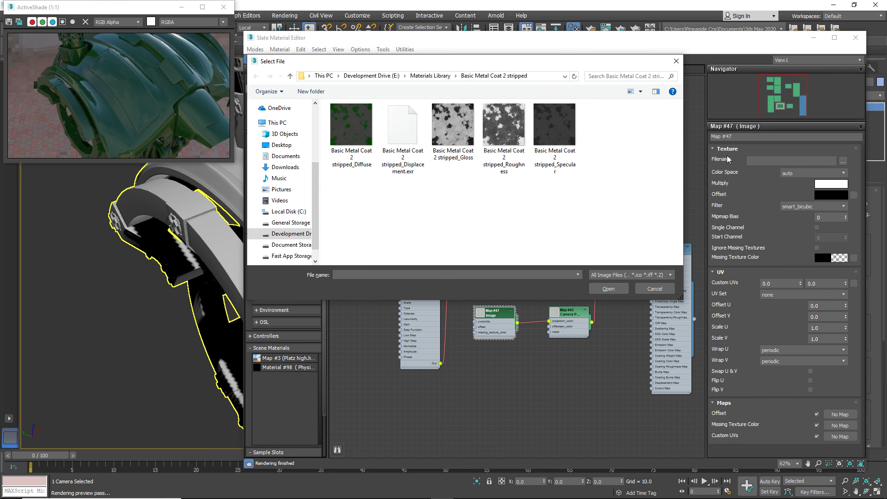
- Load star1.png from Materials Library > transfers into the Image map
left_click(430, 75)
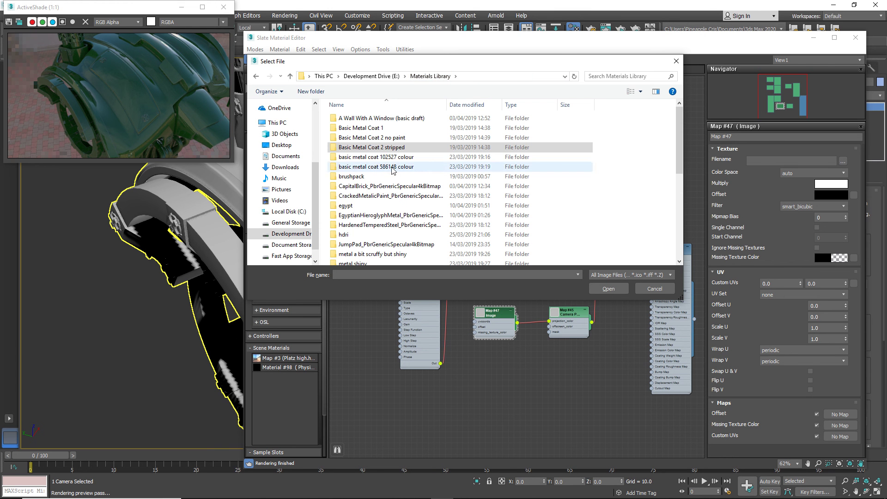
scroll(391, 173, "down", 2)
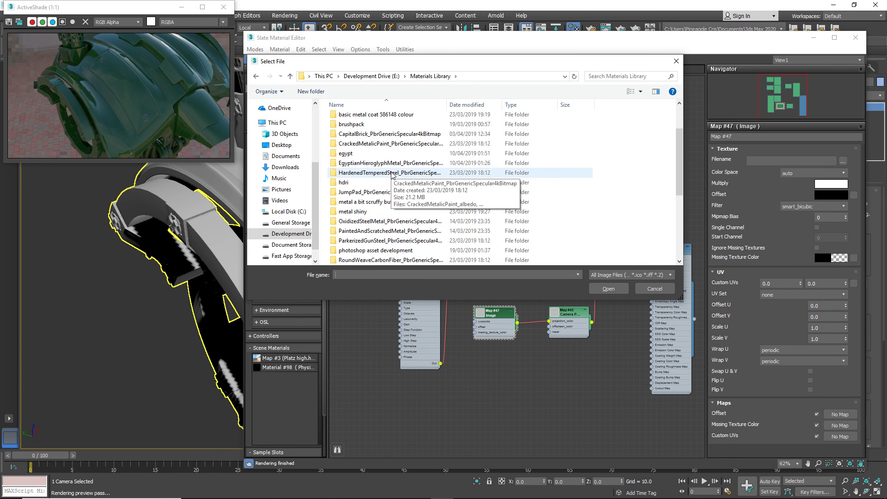
scroll(391, 173, "up", 2)
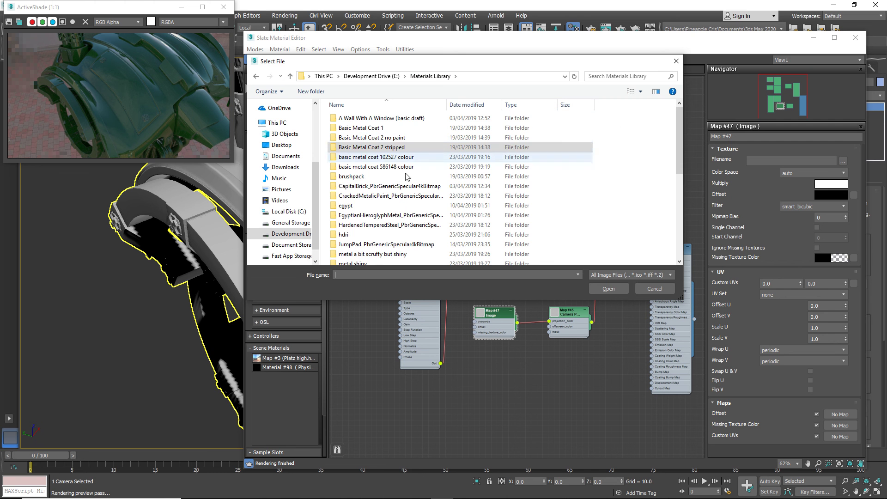
double_click(356, 178)
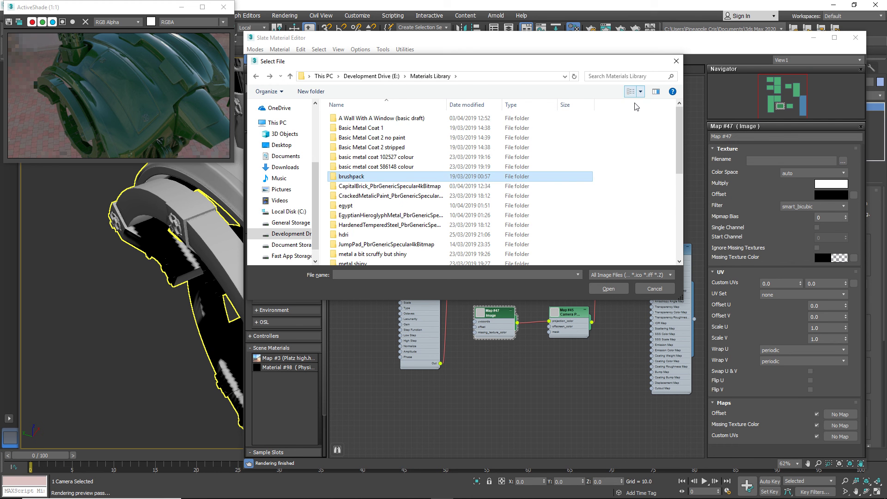
left_click_drag(679, 139, 691, 222)
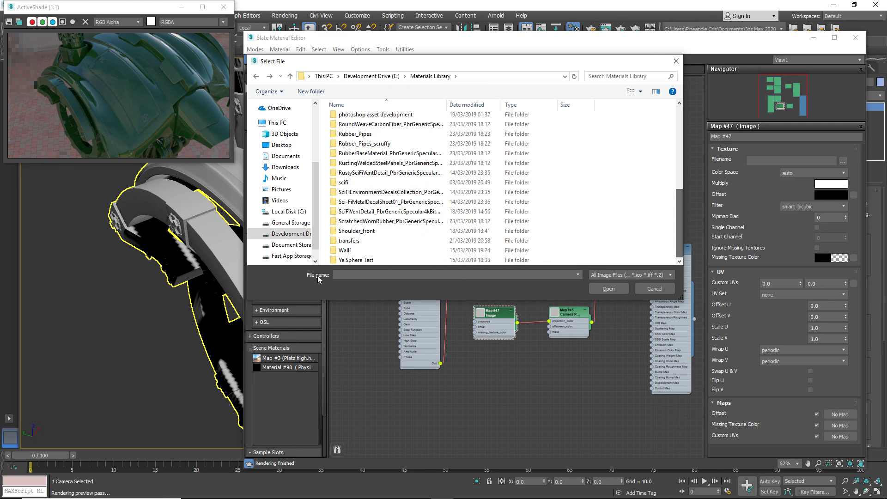
double_click(345, 241)
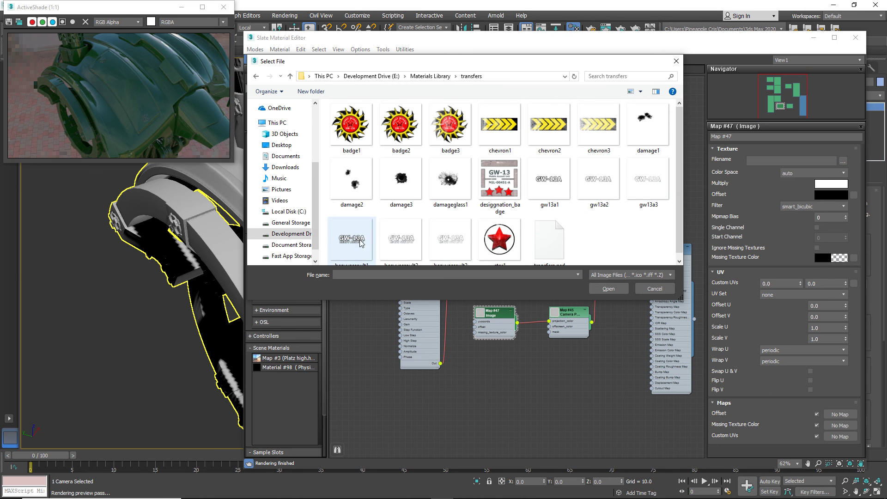
scroll(555, 233, "down", 1)
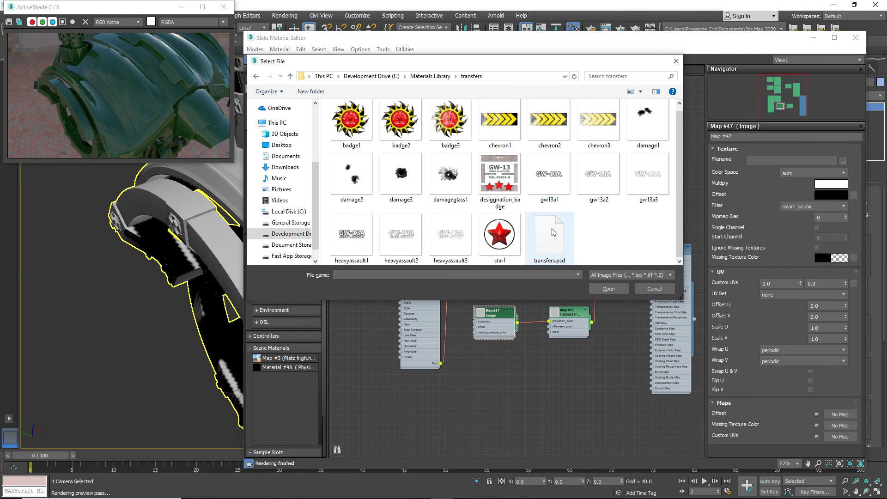
double_click(497, 228)
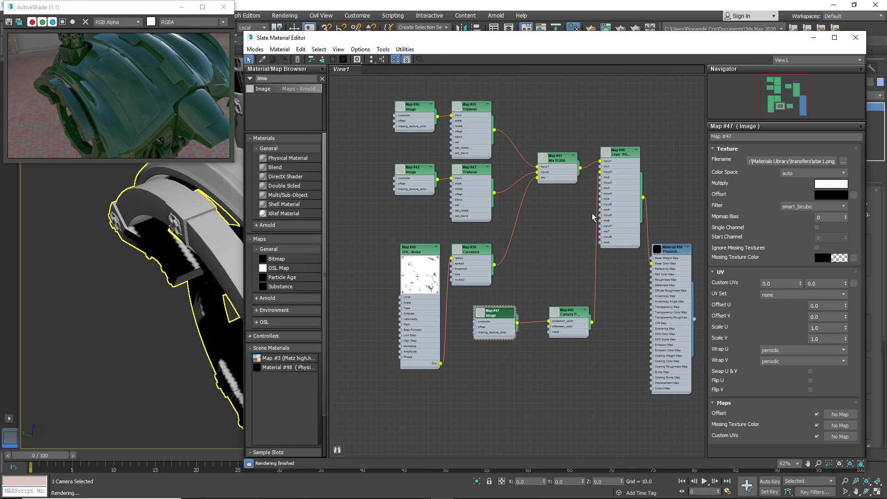
- Change Layer RGBA's layer 2 operation from over to overwrite, revealing the star decal
left_click(634, 189)
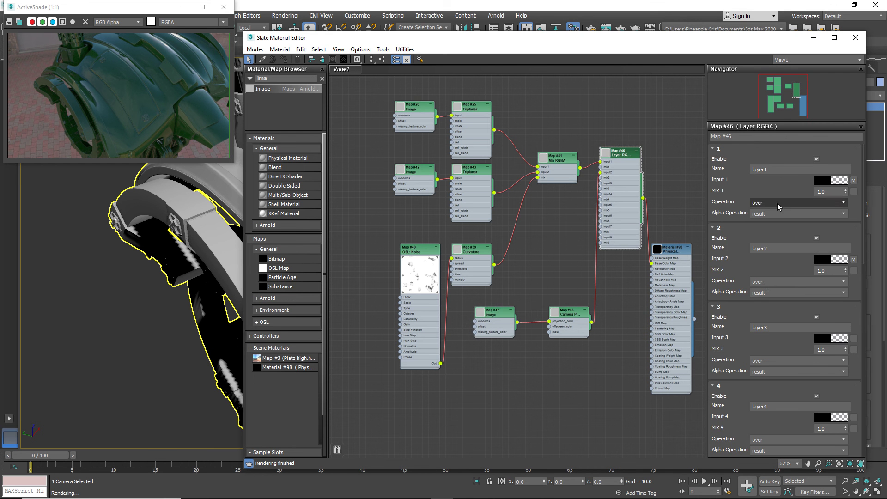
left_click(774, 282)
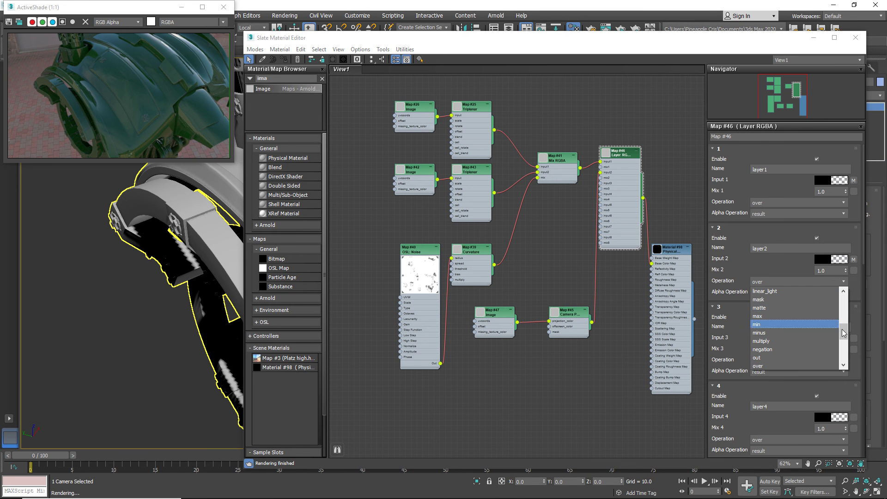
left_click_drag(844, 332, 843, 299)
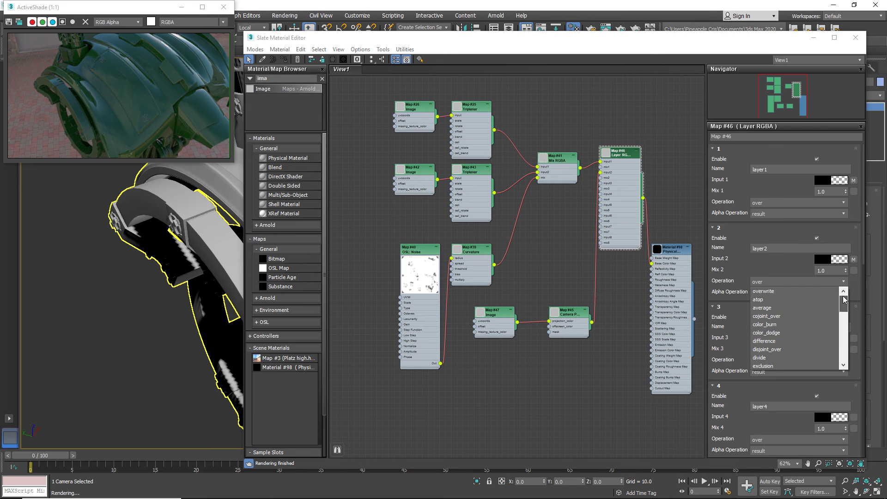
left_click(774, 299)
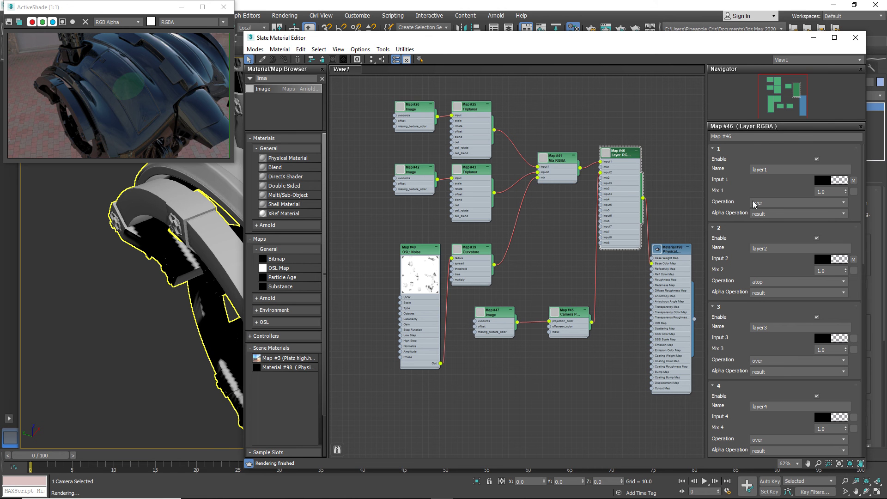
left_click(773, 204)
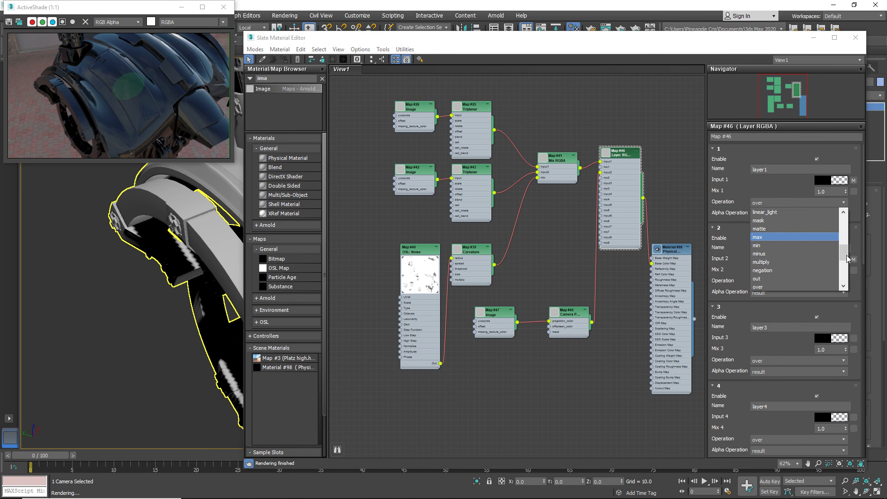
left_click(783, 148)
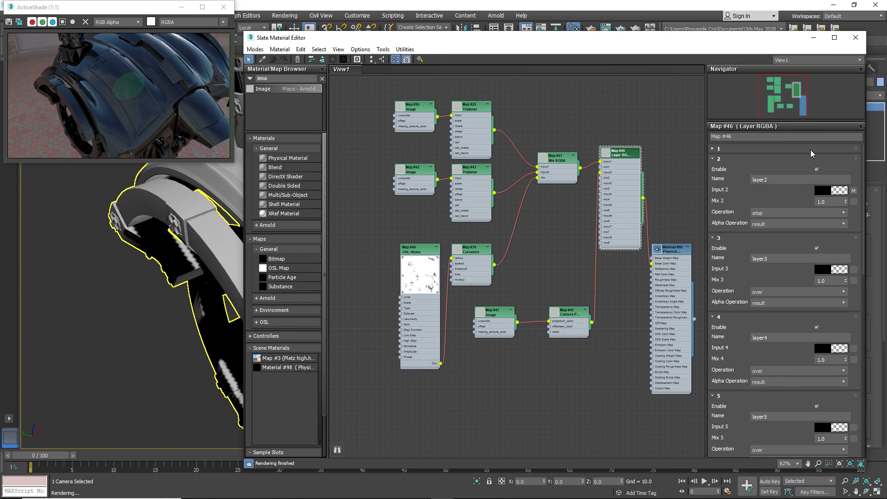
left_click(783, 214)
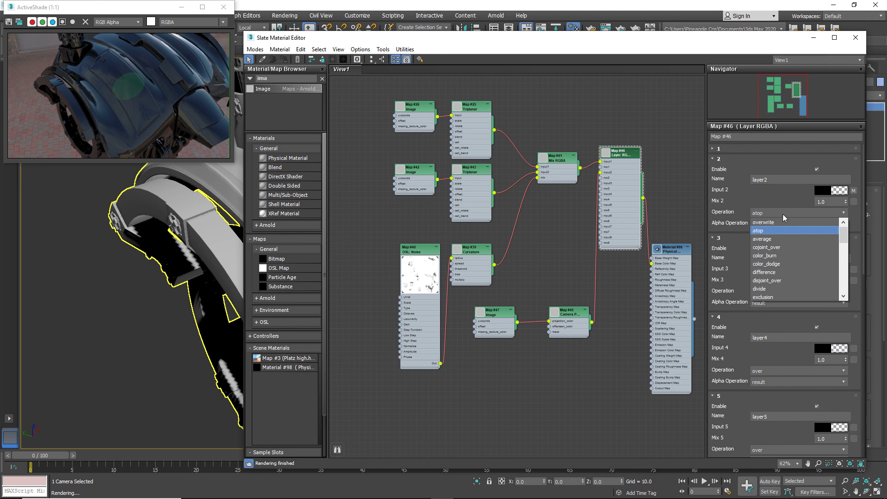
left_click(780, 223)
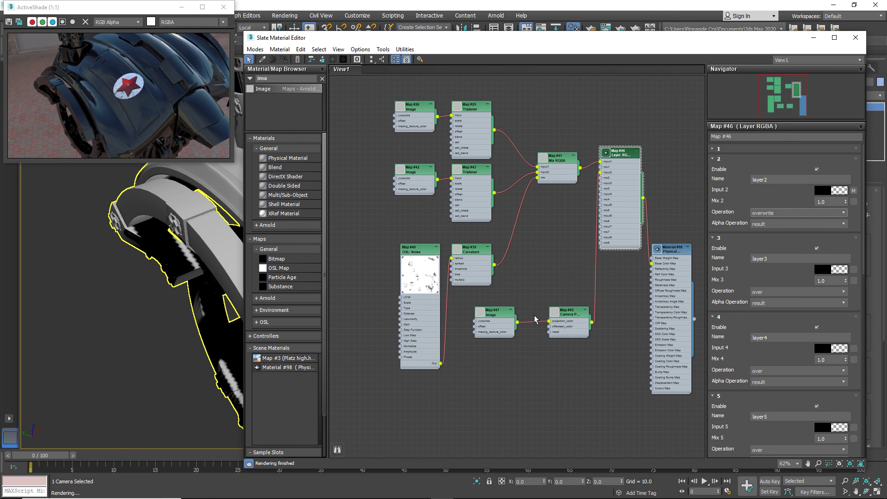
- Set the Camera Projection aspect ratio from 1.33 to 1.0
left_click(562, 314)
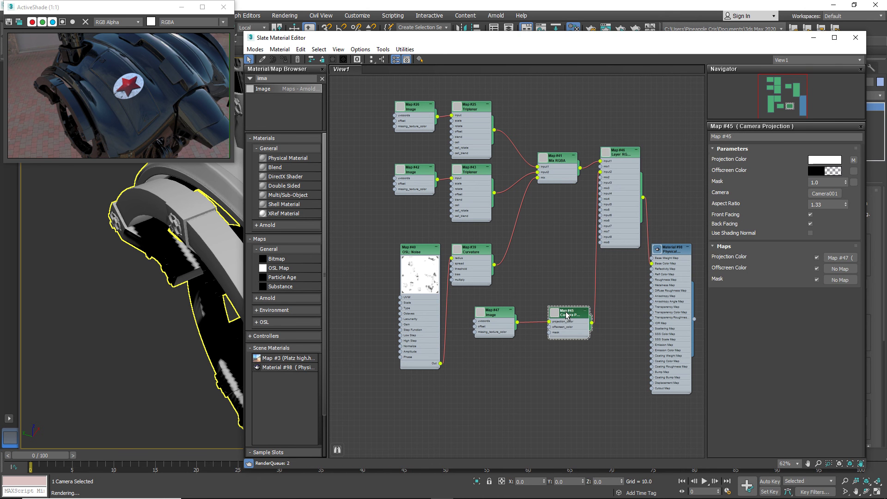
left_click(828, 203)
type("1")
key("Return")
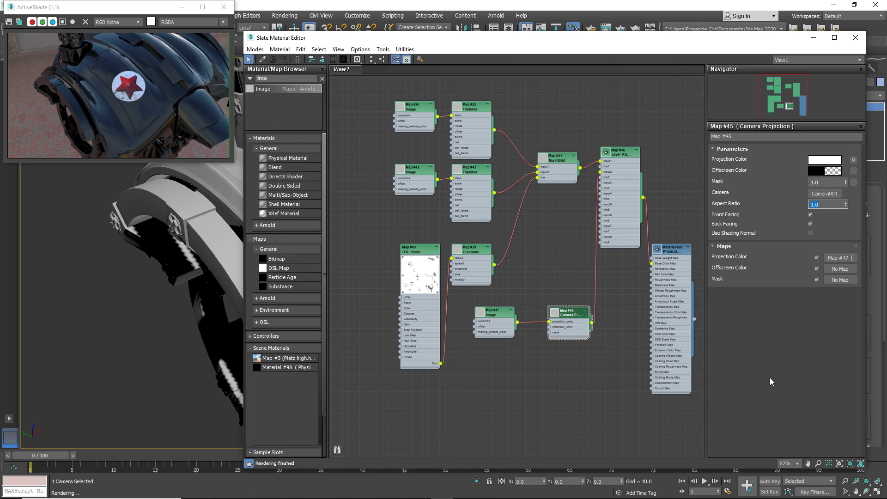
- Confirm the star Image map keeps Color Space auto and UV Set none
double_click(499, 318)
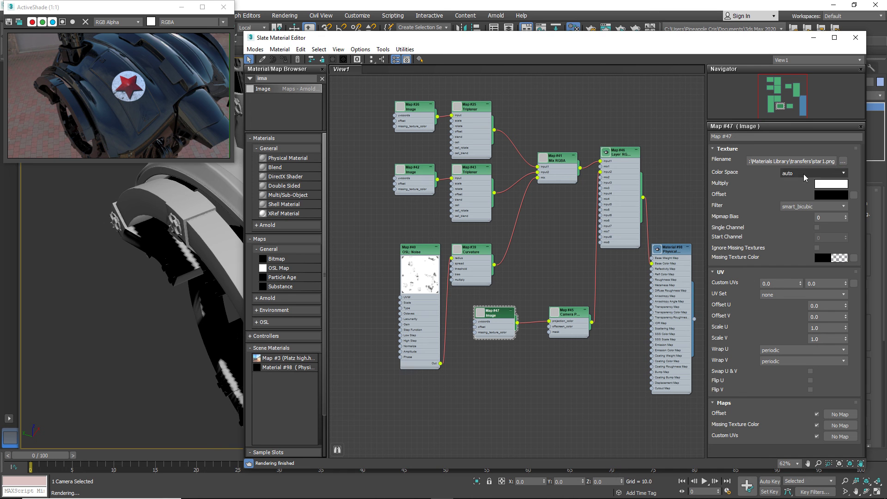
left_click(803, 174)
left_click(803, 171)
left_click(779, 296)
left_click(779, 301)
double_click(554, 318)
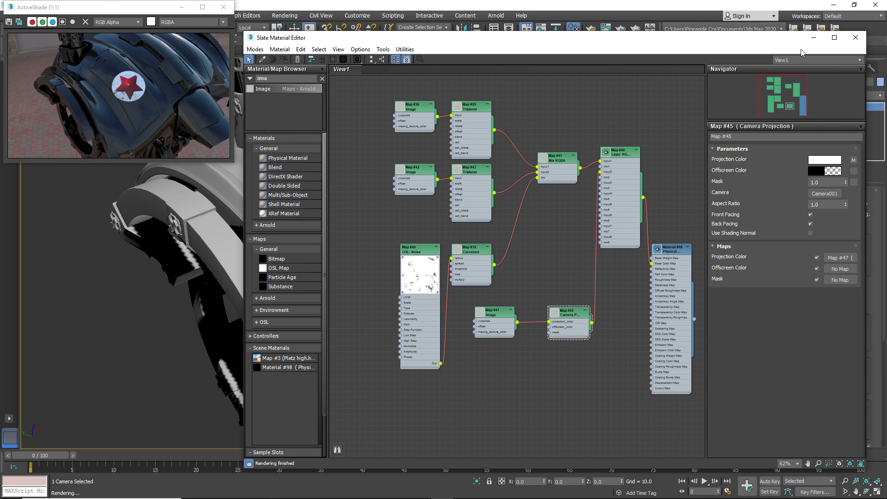
- Move Camera001 along its Z axis to reposition the projected star on the armour
left_click(814, 38)
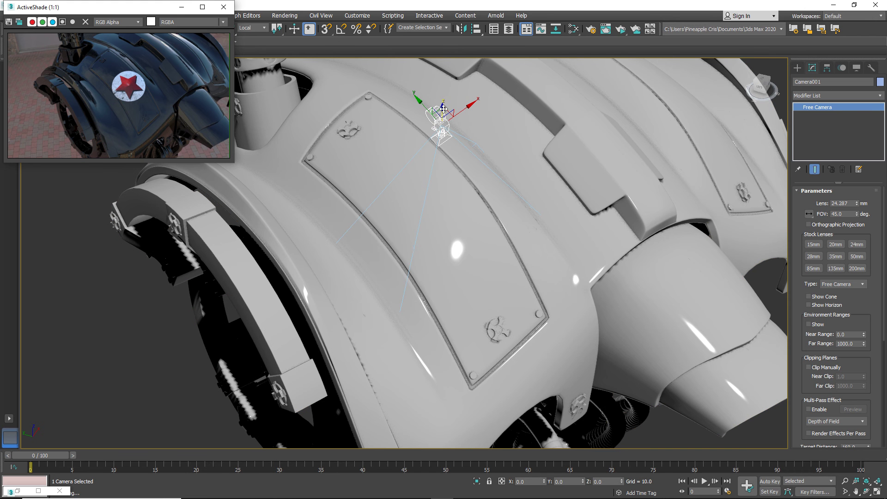
left_click_drag(440, 121, 460, 137)
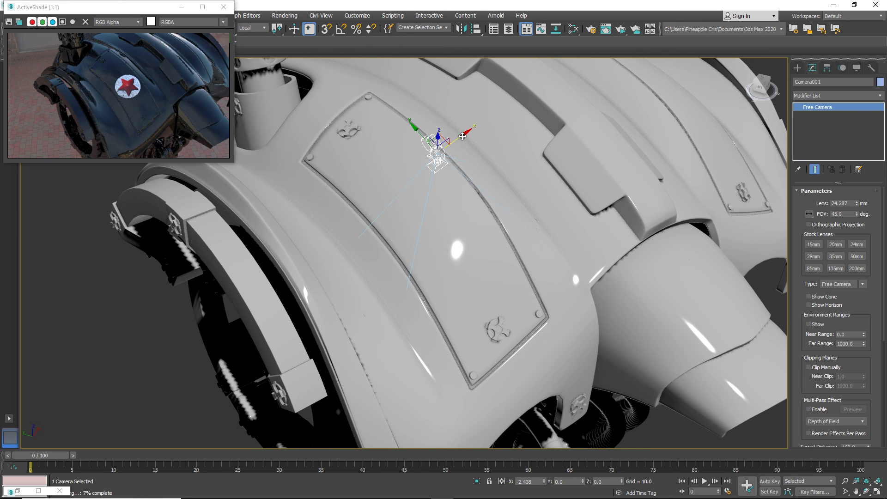
middle_click_drag(444, 252, 418, 238, "alt")
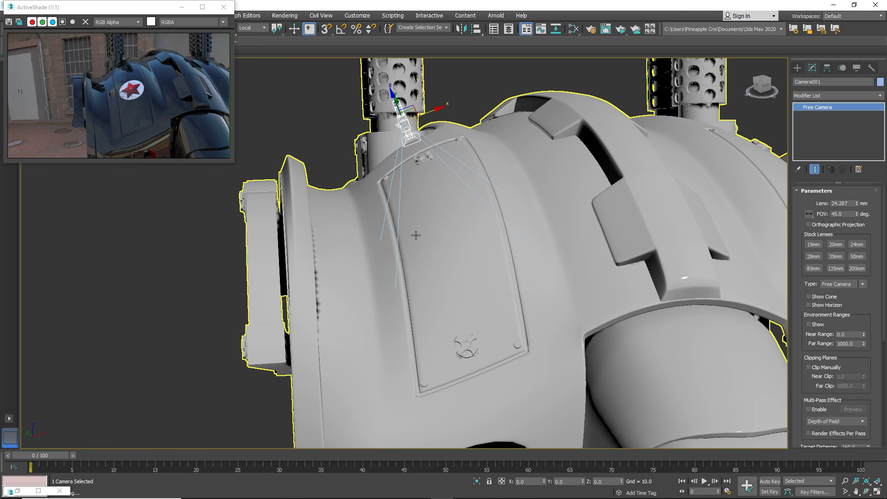
scroll(424, 237, "up", 2)
scroll(442, 242, "up", 2)
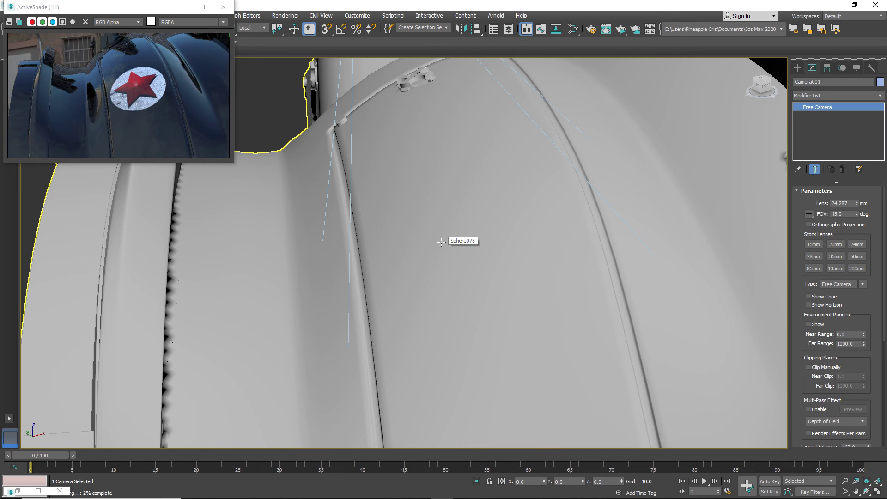
scroll(443, 241, "up", 2)
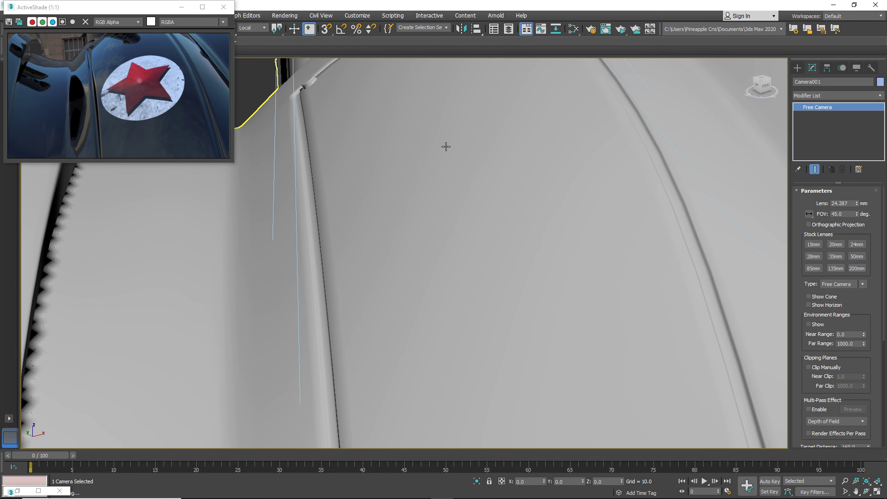
scroll(445, 147, "down", 12)
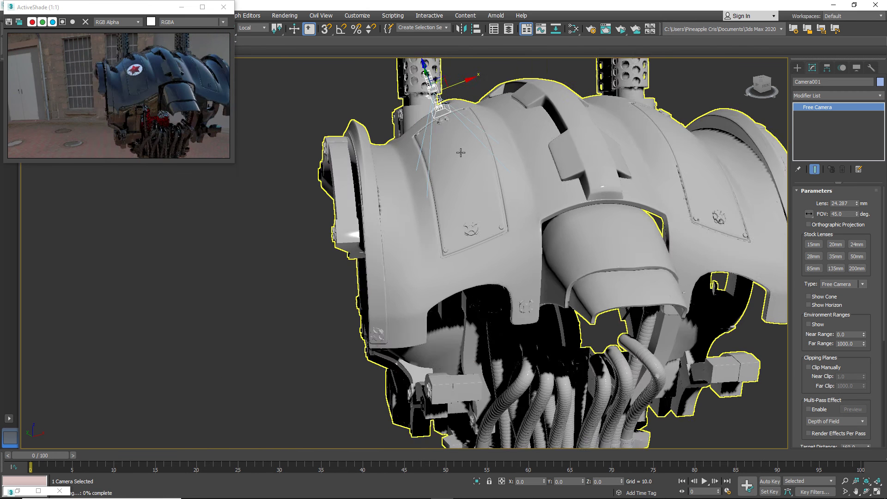
middle_click_drag(421, 160, 359, 170)
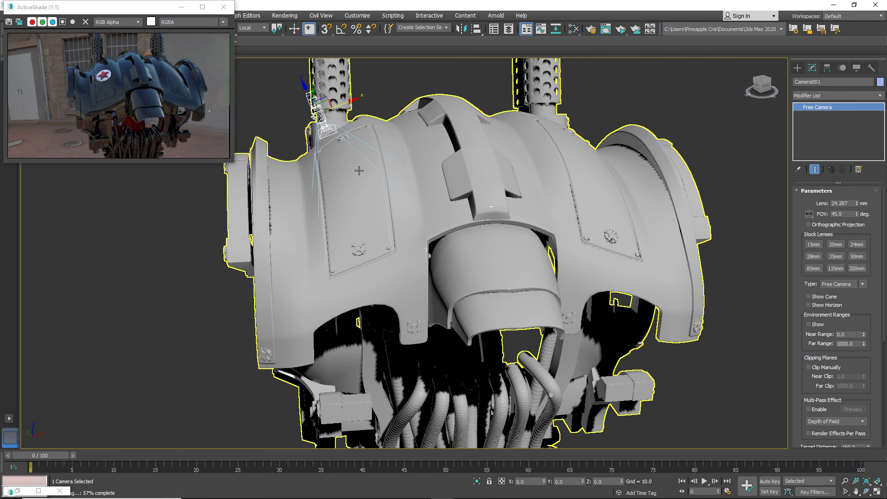